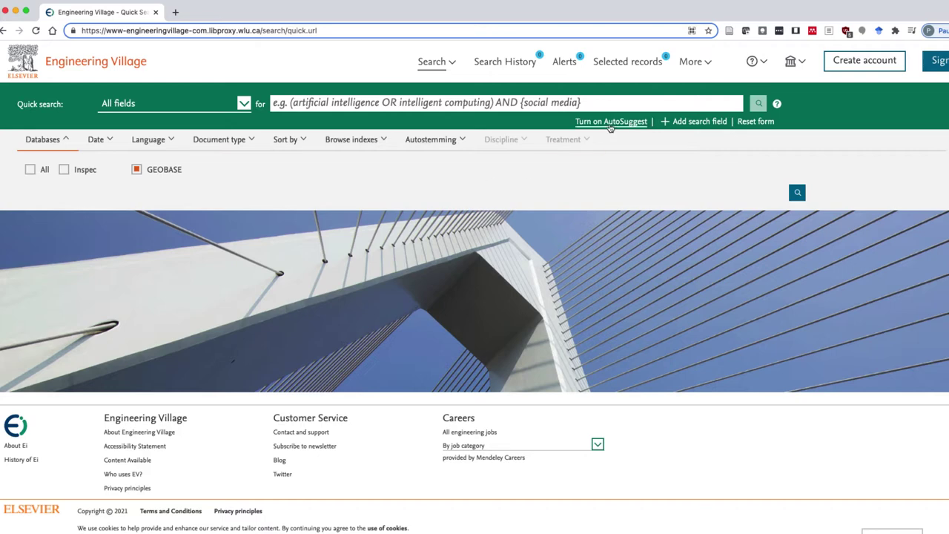
- Add a second and a third search row to the GEOBASE search form
left_click(688, 121)
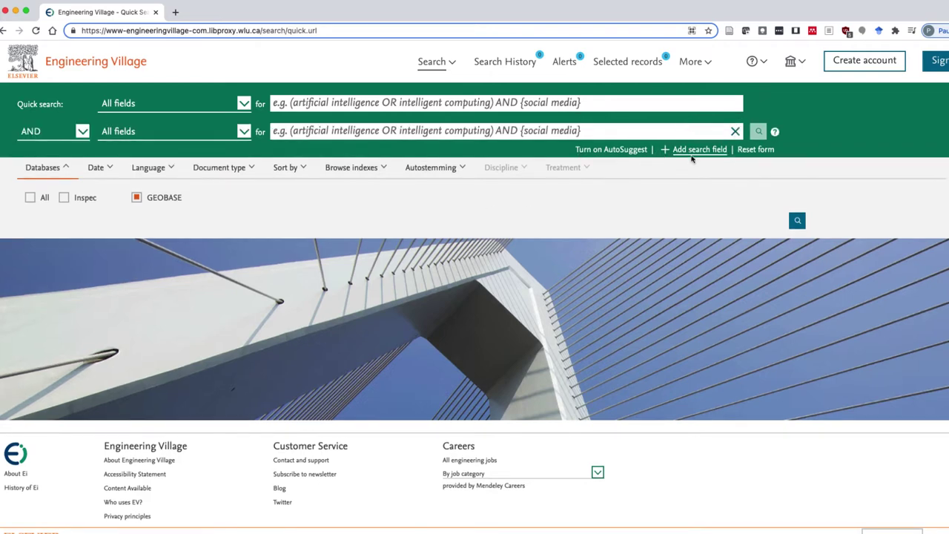
left_click(694, 153)
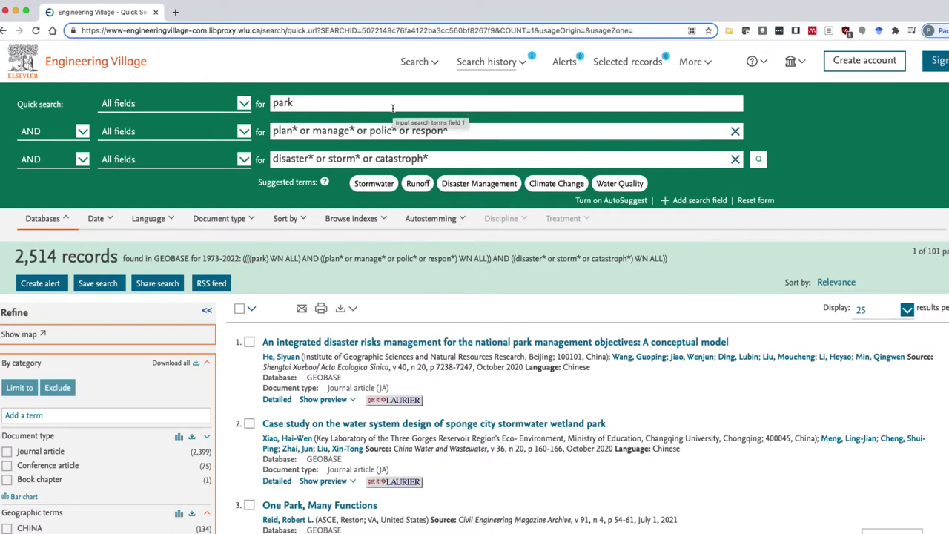
- Change the first row to park* or "protected area" and rerun the search, getting 2,987 records
left_click(393, 108)
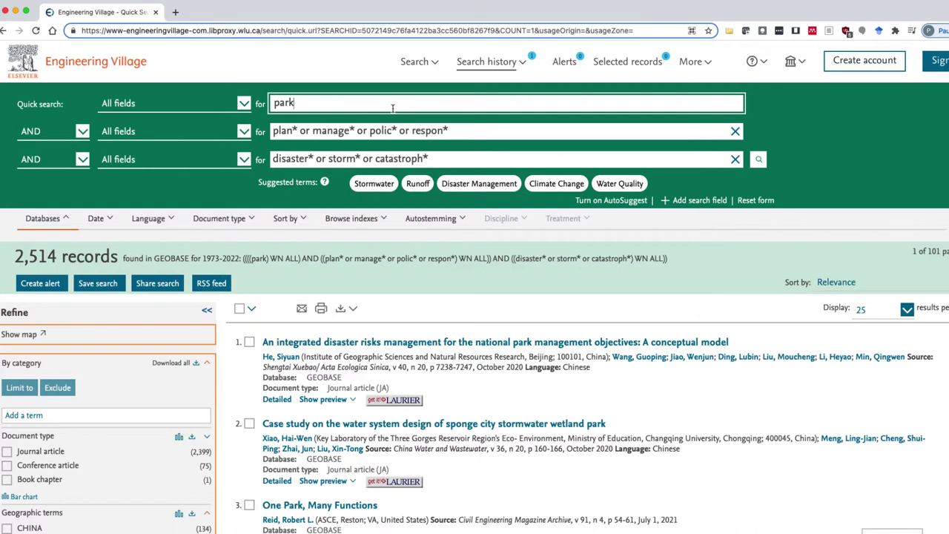
type("or \"protected area\"")
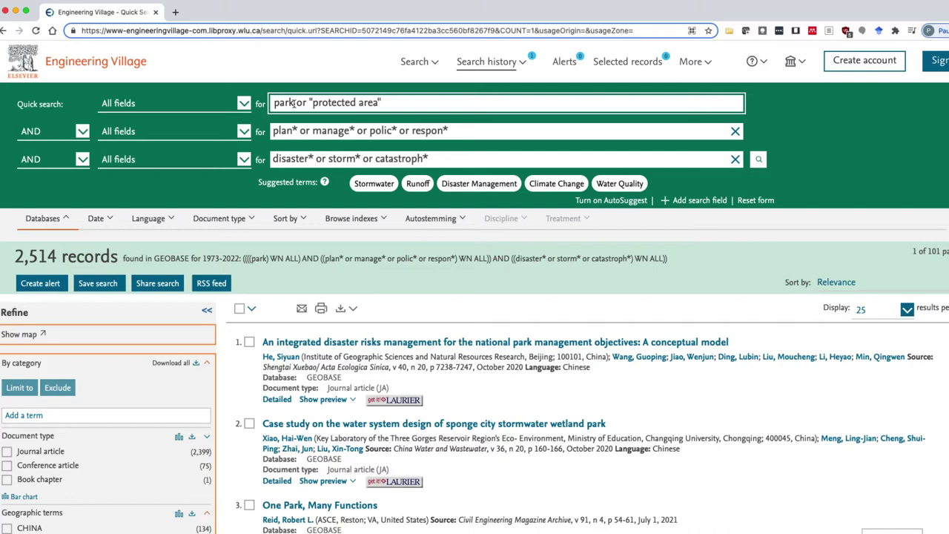
left_click(294, 103)
type("*")
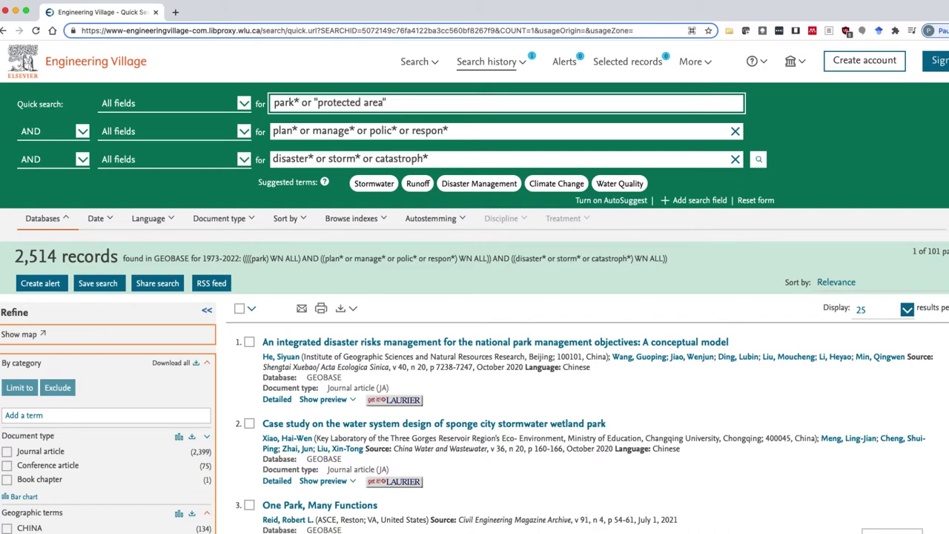
left_click(759, 160)
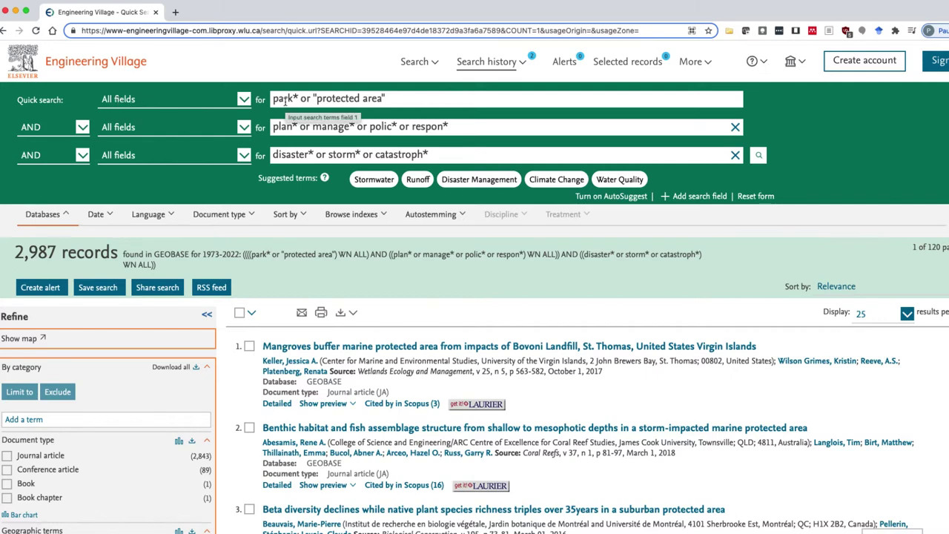
- Open the first row's All fields dropdown and scroll through the available field options
left_click(244, 101)
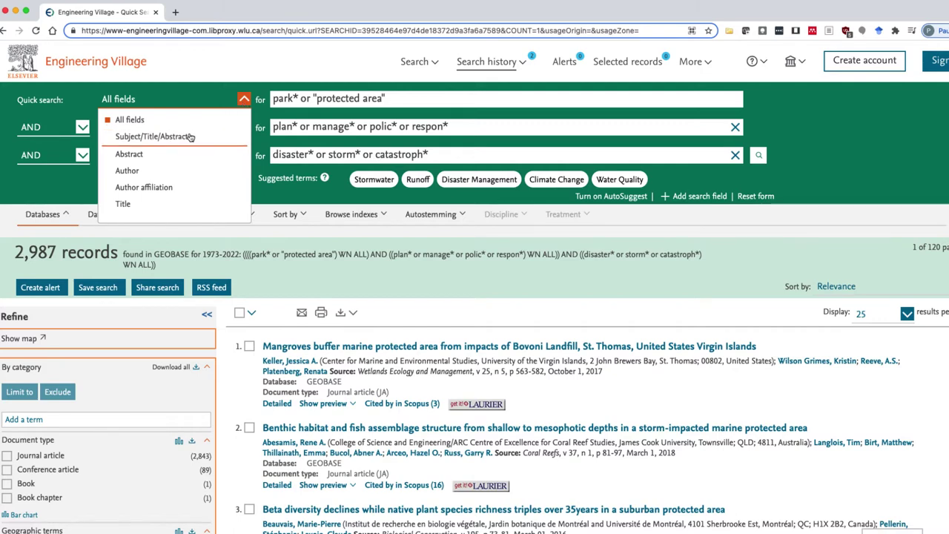
scroll(191, 138, "down", 1)
scroll(190, 138, "down", 4)
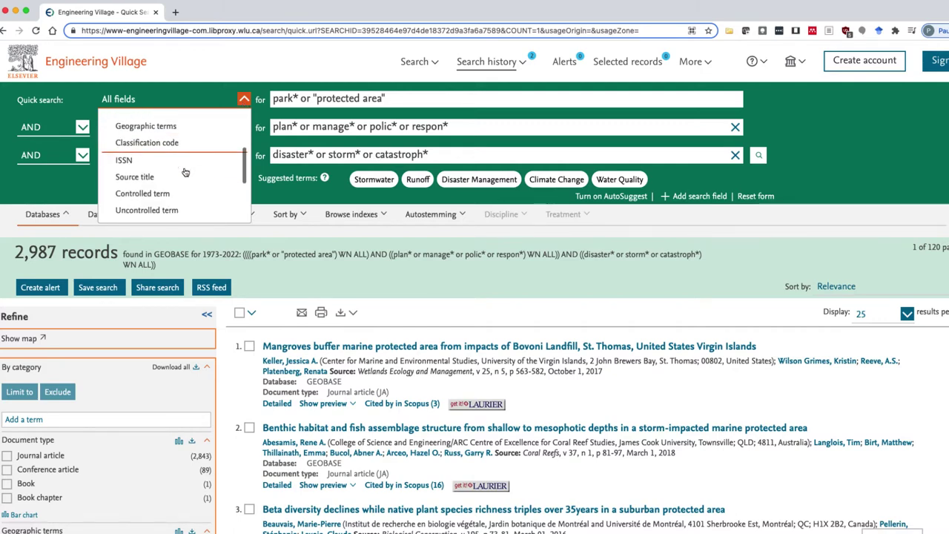
scroll(185, 172, "down", 2)
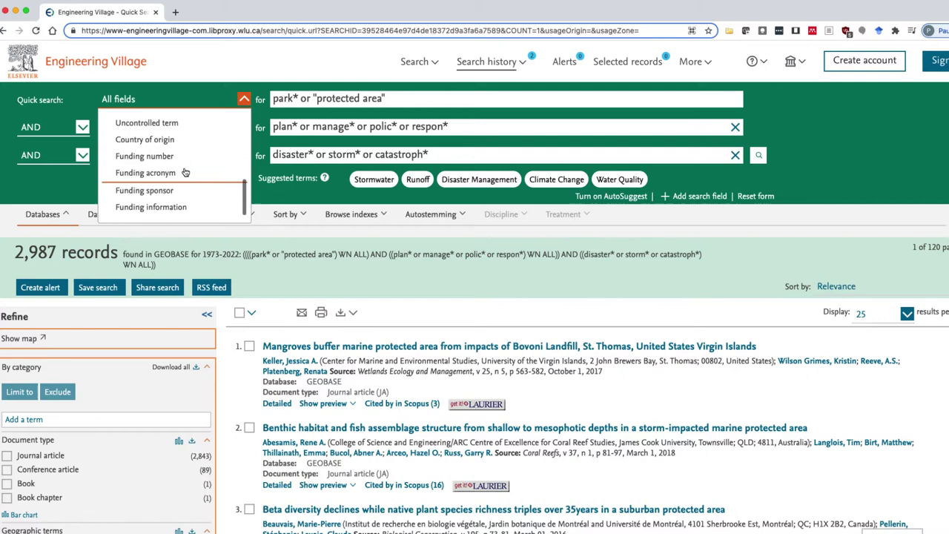
scroll(128, 122, "up", 10)
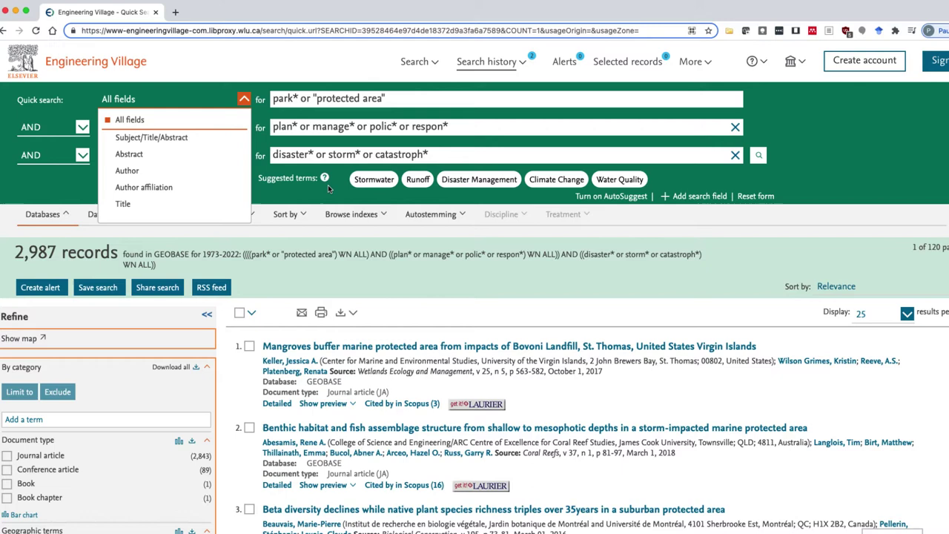
- Check the second and first rows' field dropdowns, then close them with All fields kept
left_click(791, 173)
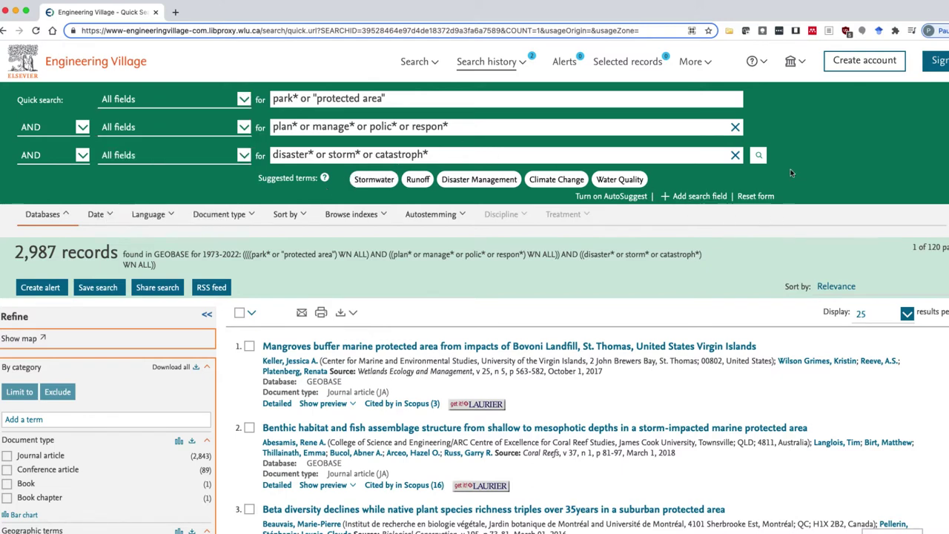
left_click(243, 129)
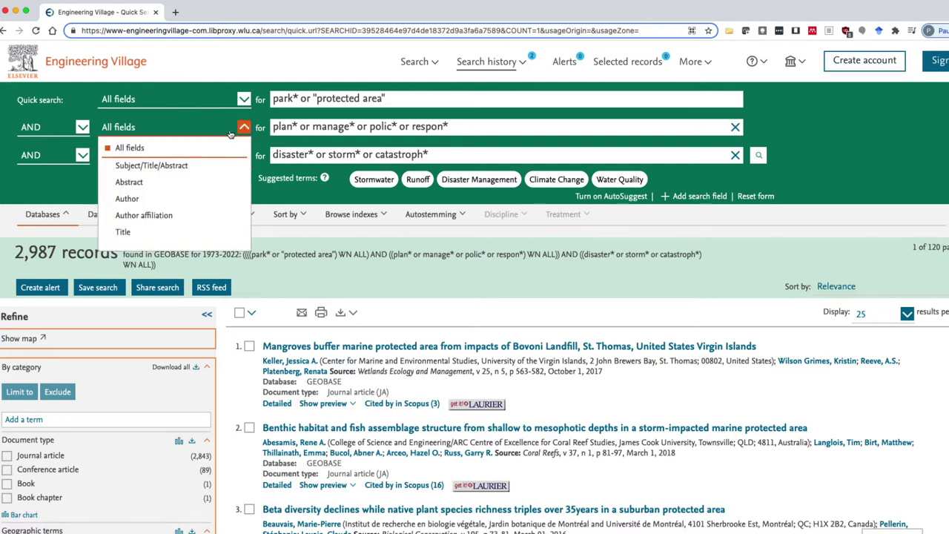
left_click(243, 99)
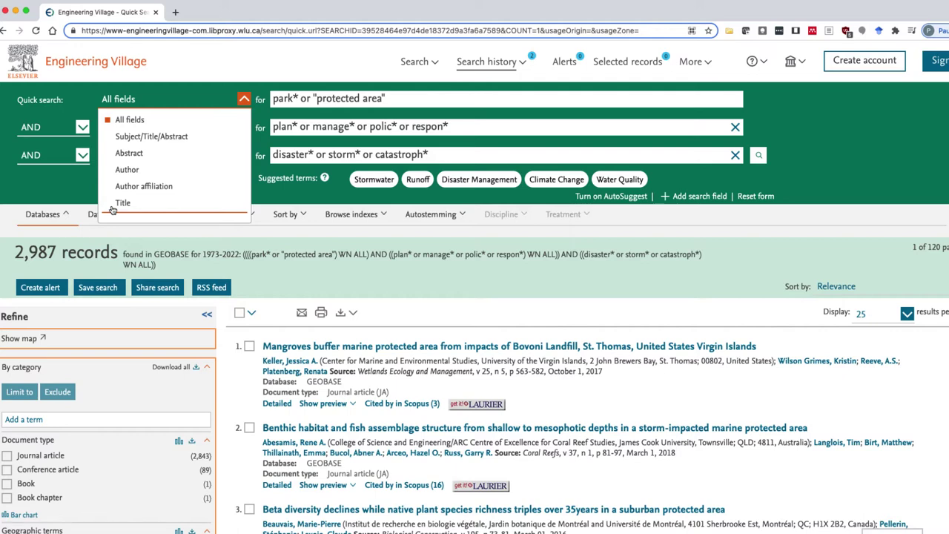
left_click(121, 114)
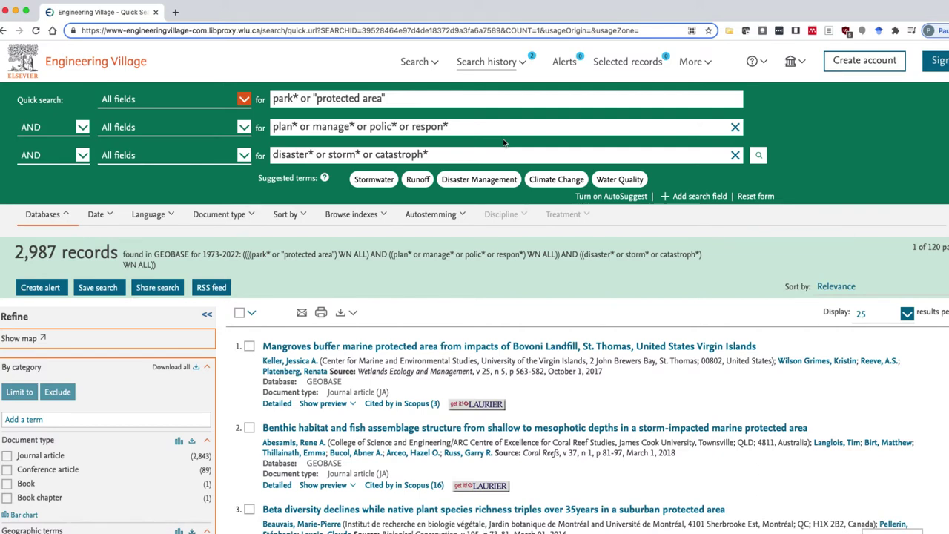
scroll(483, 157, "down", 5)
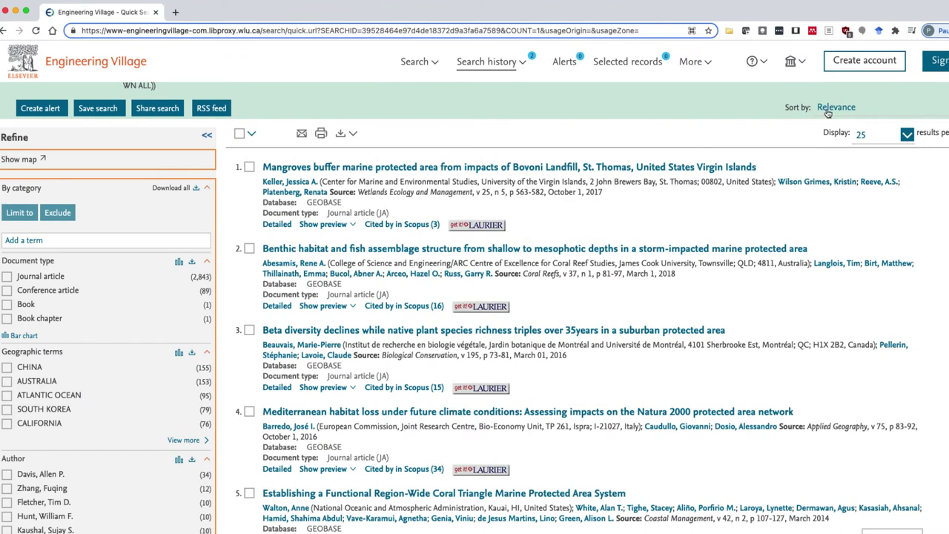
left_click(829, 110)
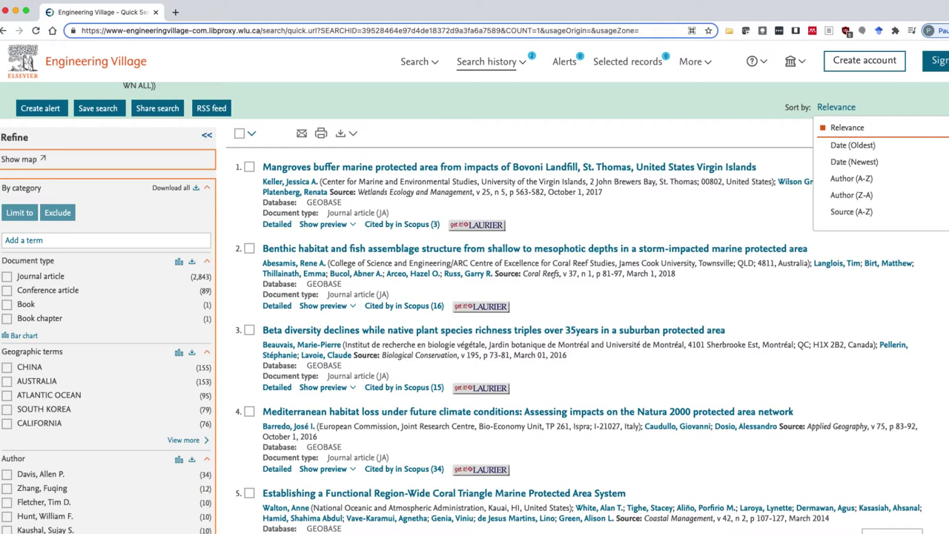
scroll(368, 220, "down", 1)
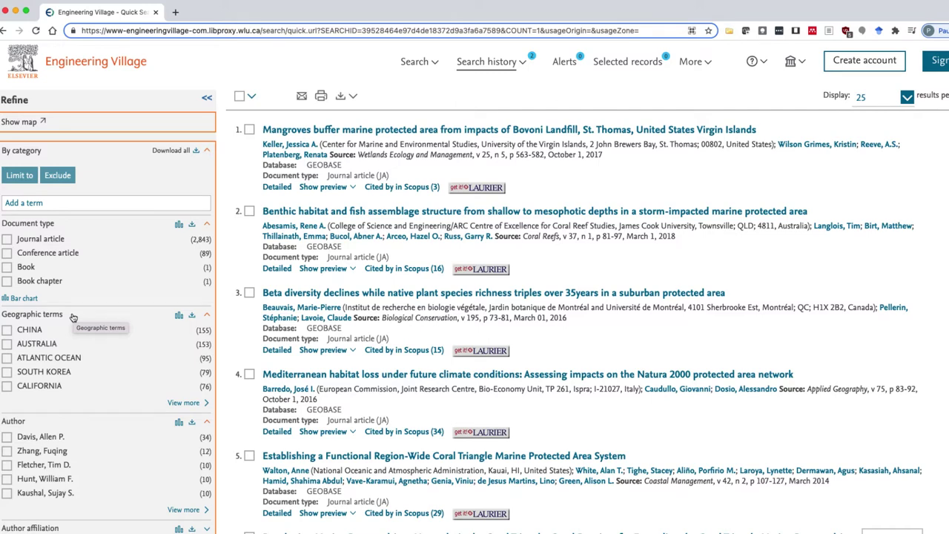
scroll(73, 318, "down", 5)
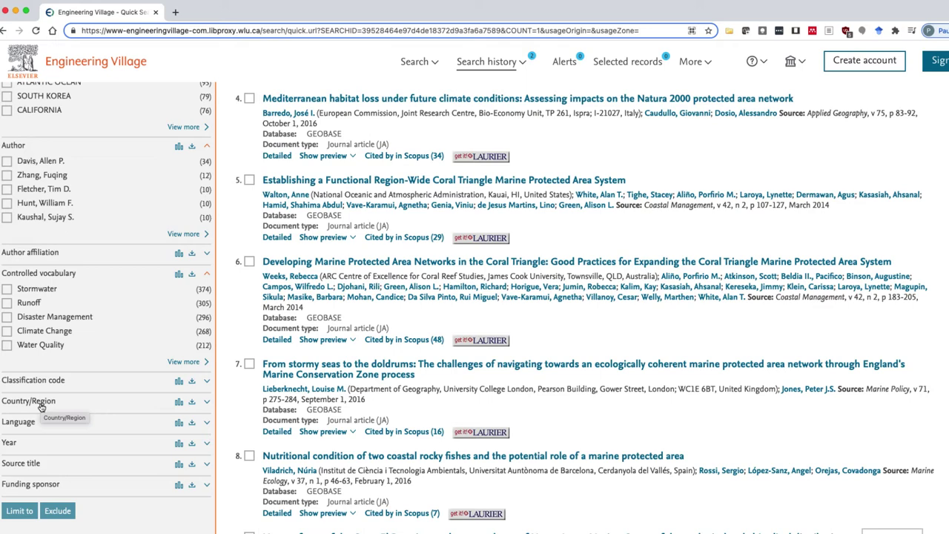
scroll(132, 329, "up", 5)
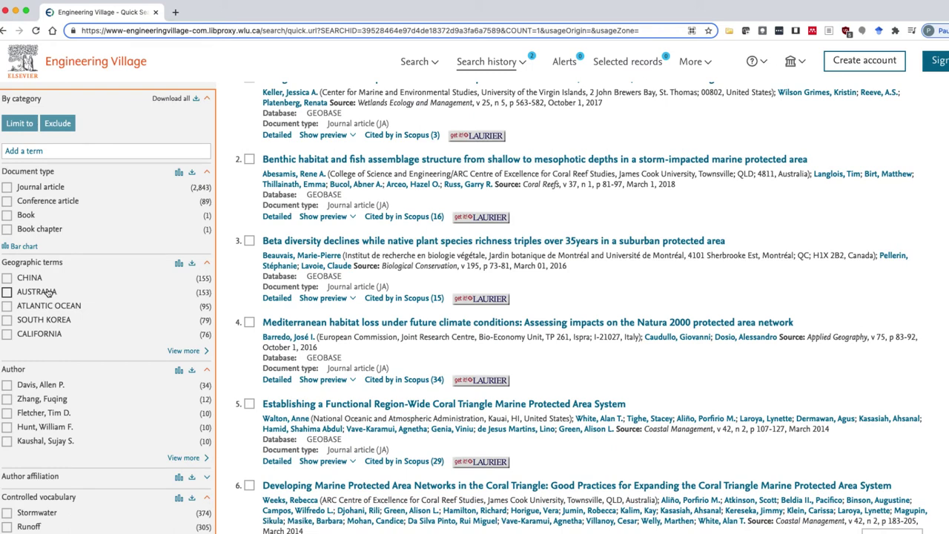
scroll(48, 293, "up", 2)
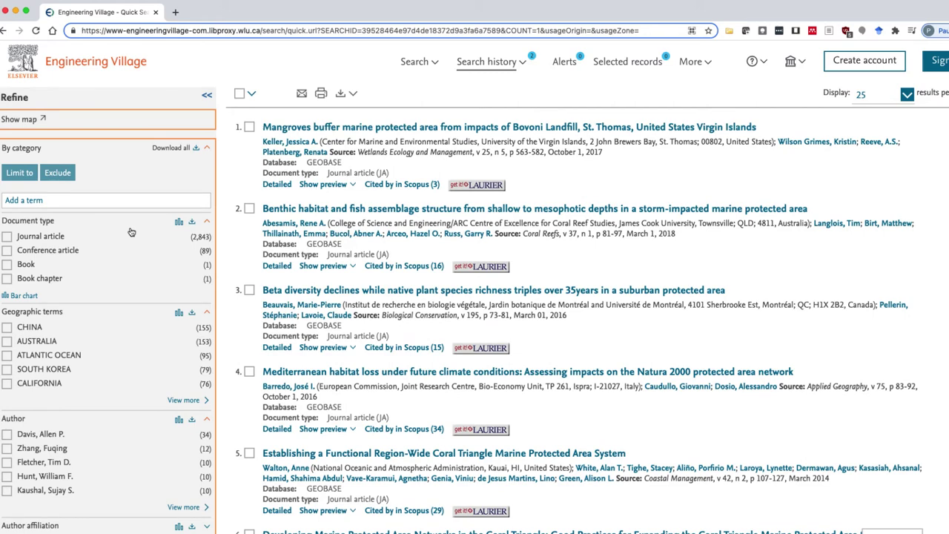
scroll(131, 232, "down", 10)
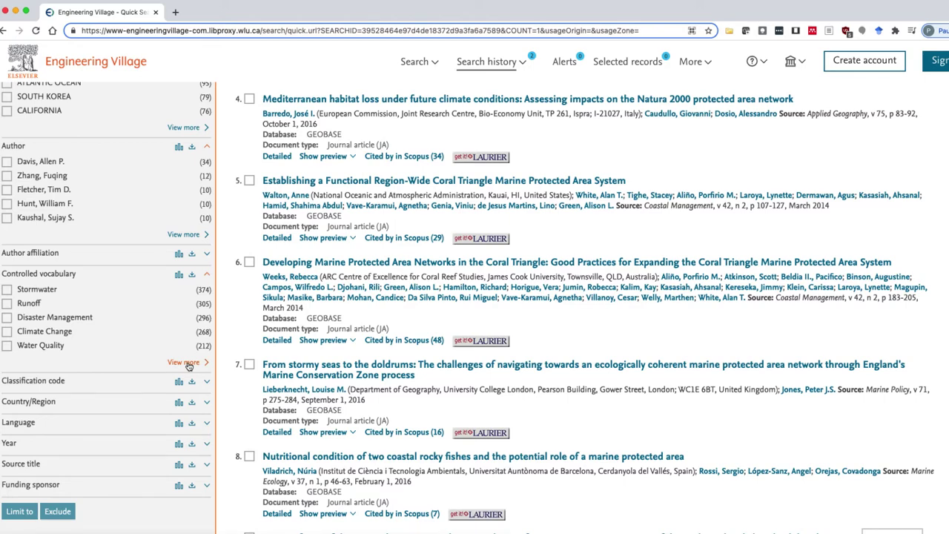
left_click(186, 363)
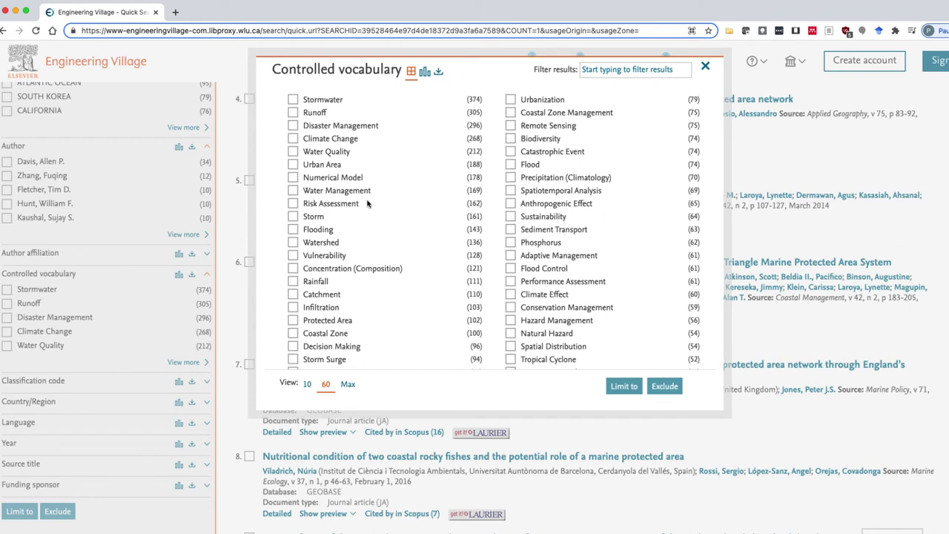
scroll(367, 204, "up", 2)
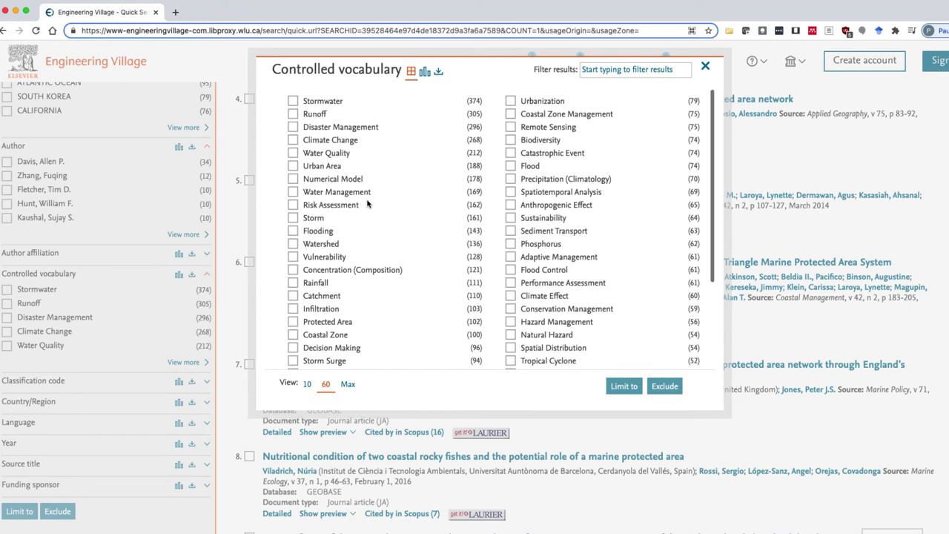
left_click(706, 67)
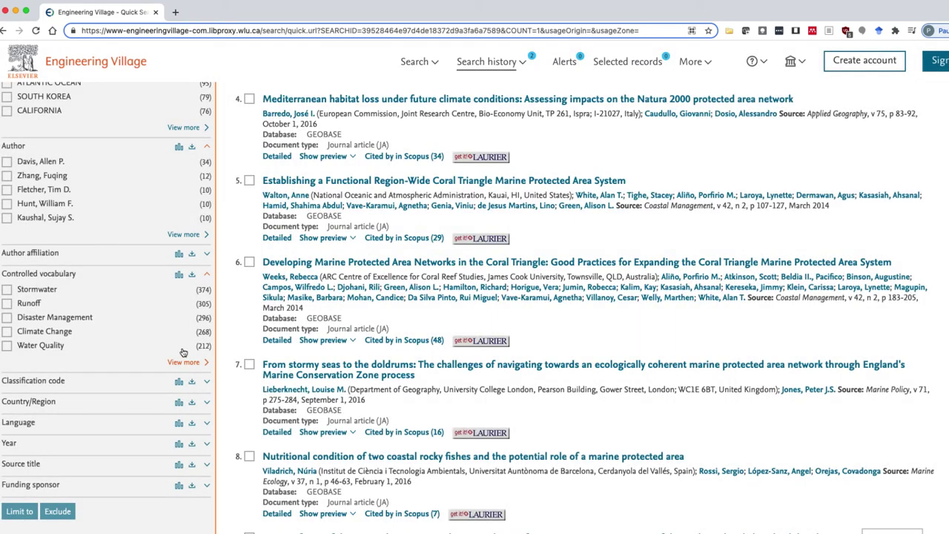
scroll(184, 353, "up", 10)
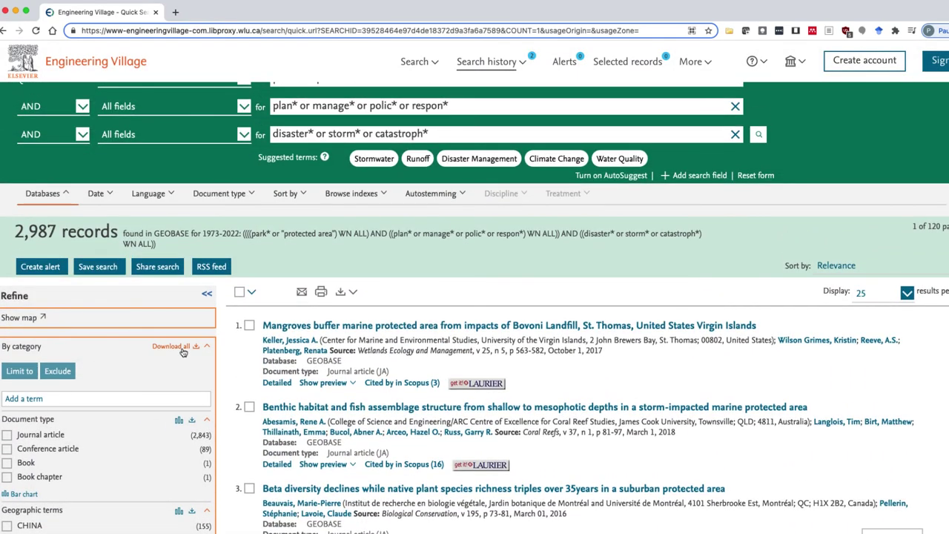
- Limit the GEOBASE results to the Journal article document type, leaving 2,843 records
scroll(70, 465, "down", 2)
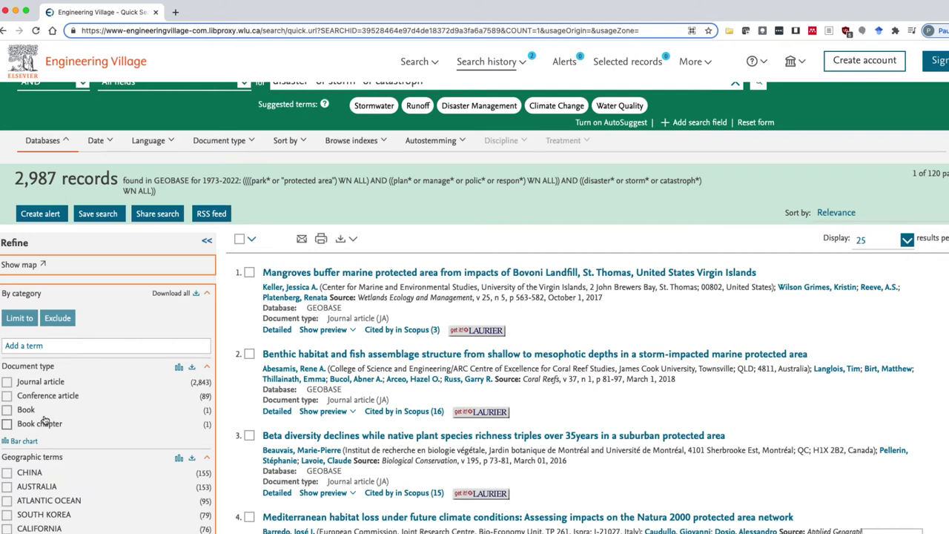
left_click(7, 383)
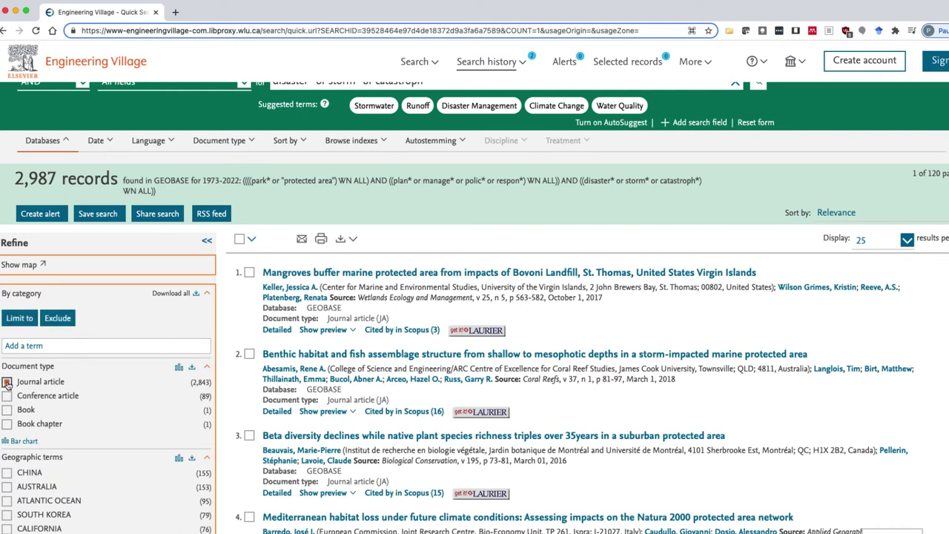
left_click(27, 321)
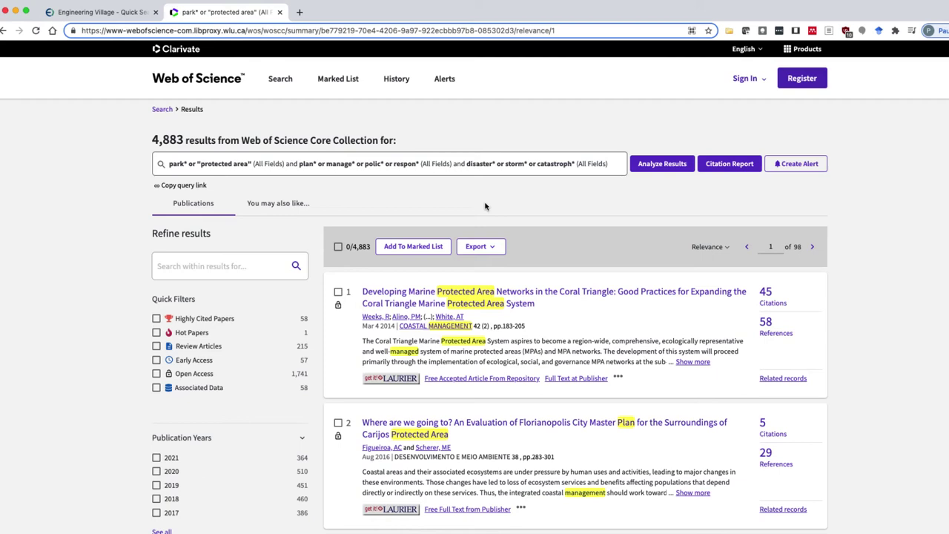
scroll(418, 215, "down", 1)
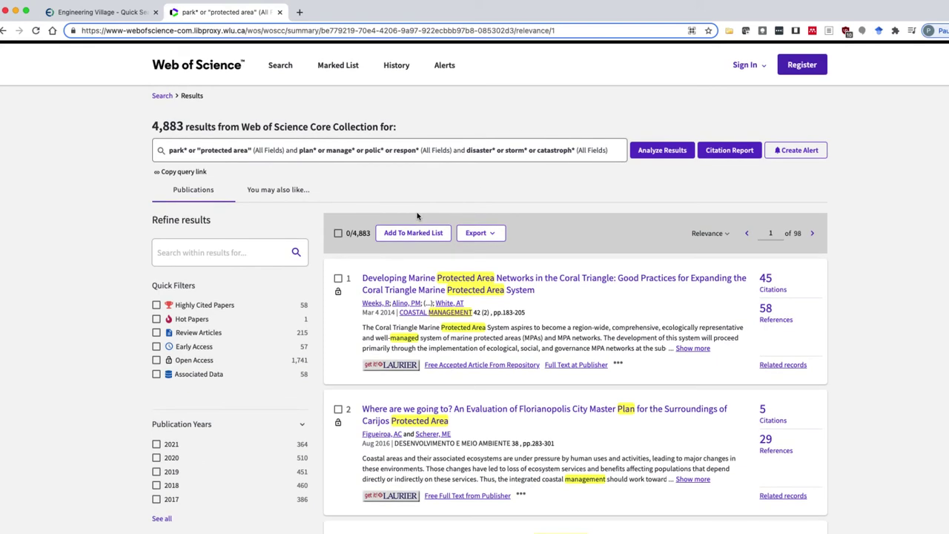
scroll(322, 215, "down", 3)
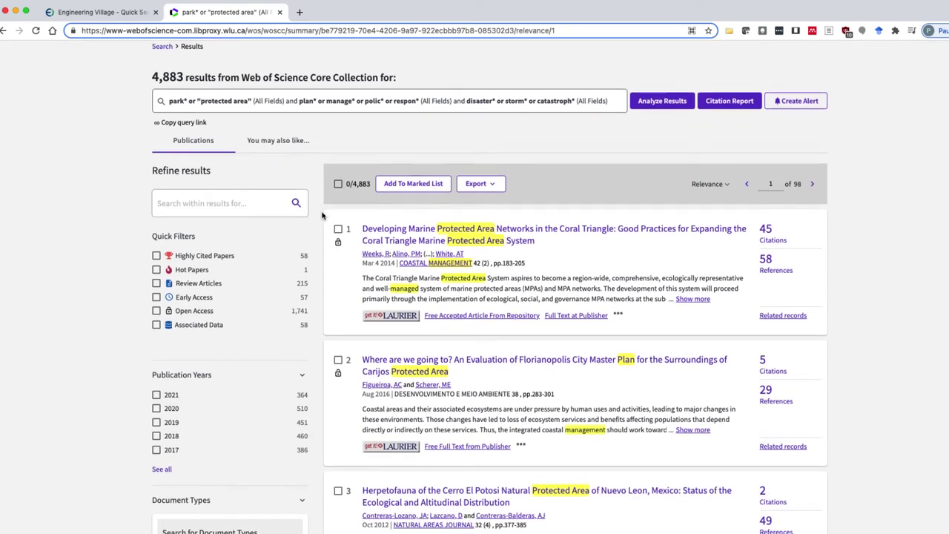
scroll(322, 215, "down", 10)
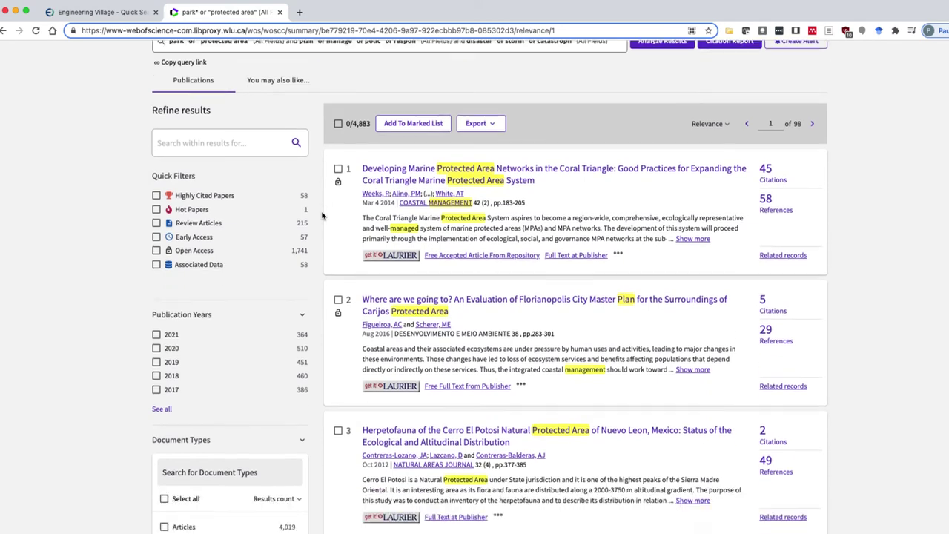
scroll(322, 215, "down", 1)
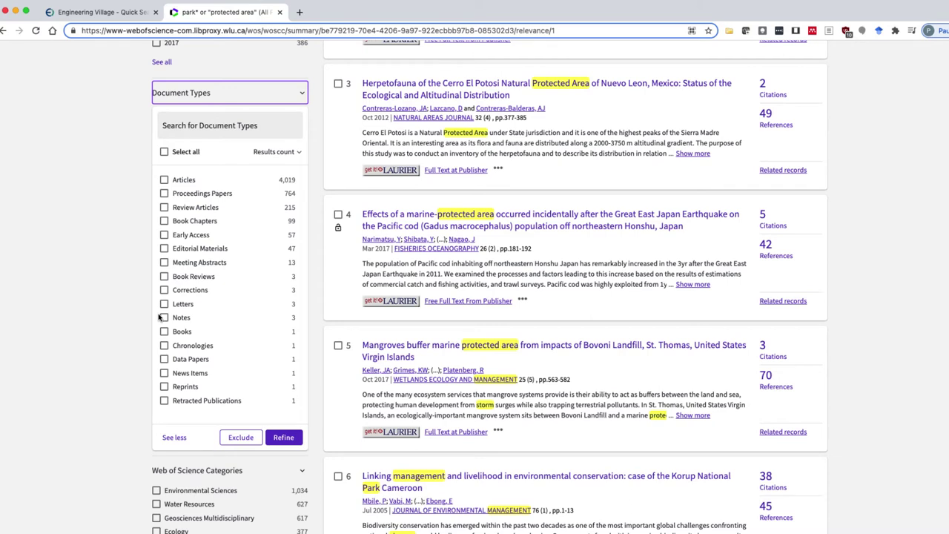
- Refine the Web of Science results to the Articles document type, leaving 4,019 results
left_click(165, 180)
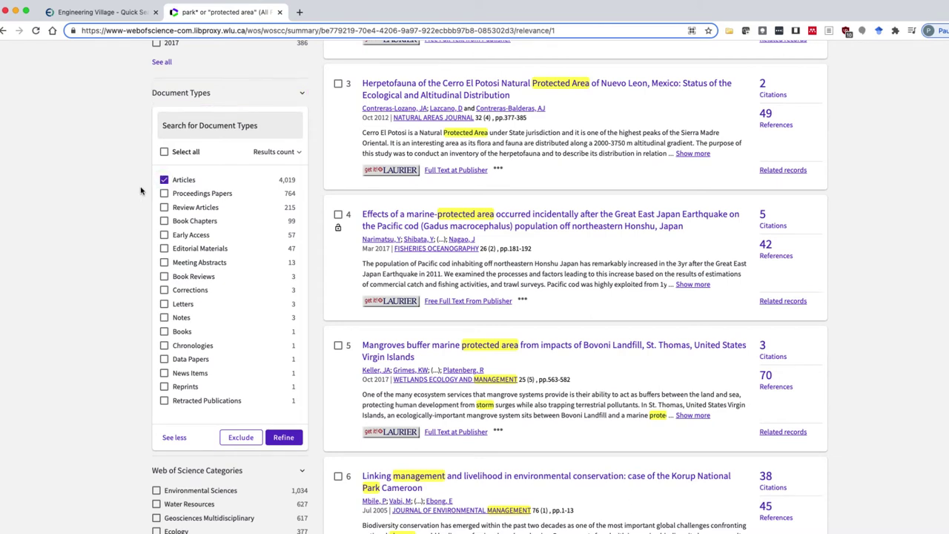
left_click(284, 437)
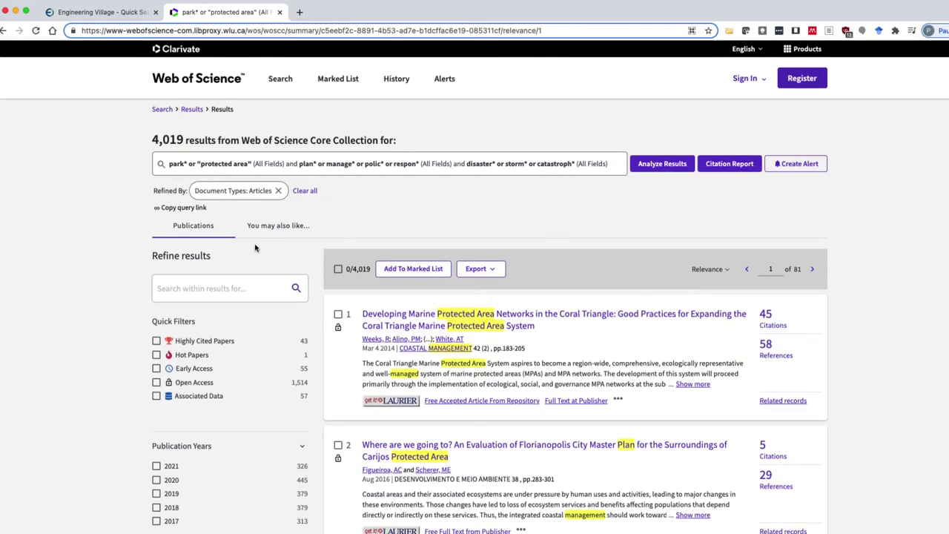
left_click(713, 270)
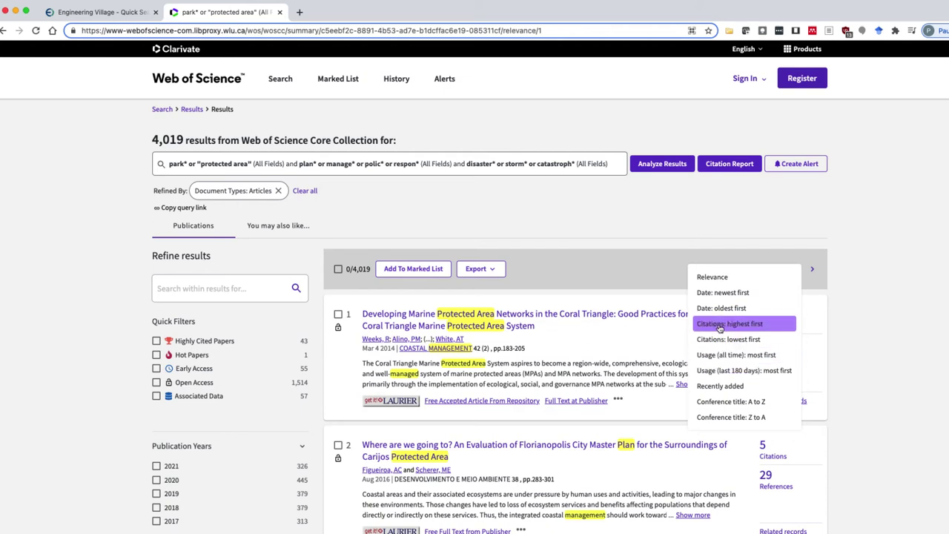
left_click(696, 222)
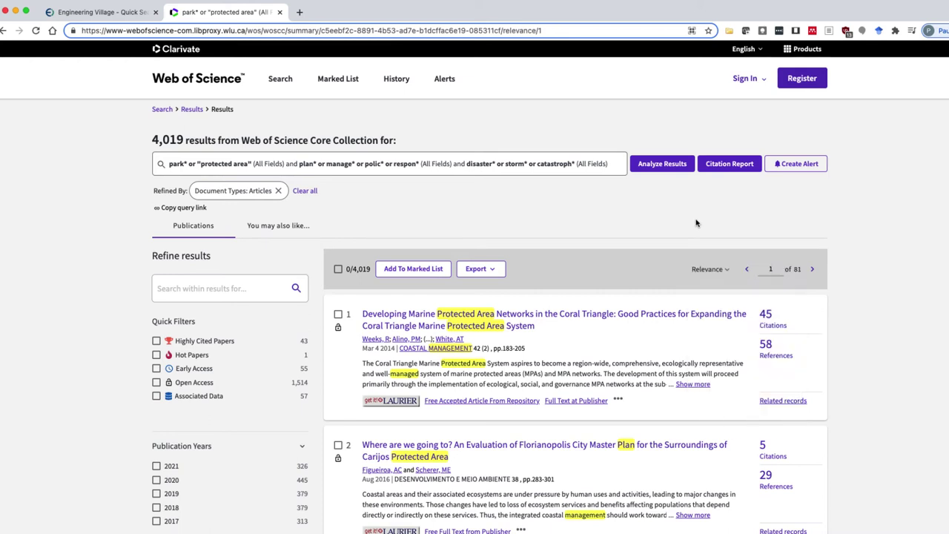